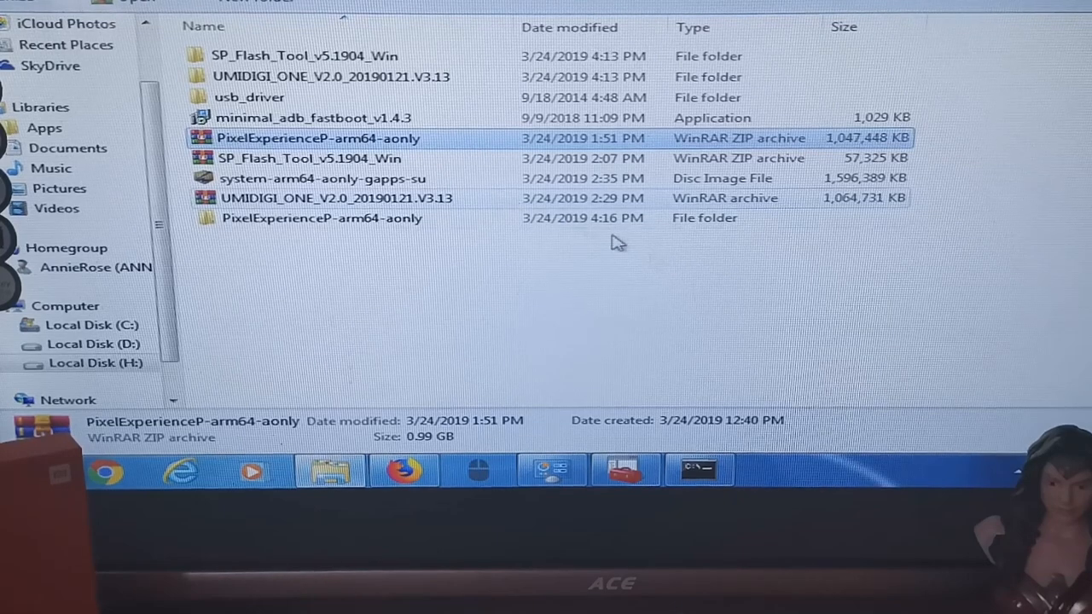
pyautogui.click(301, 101)
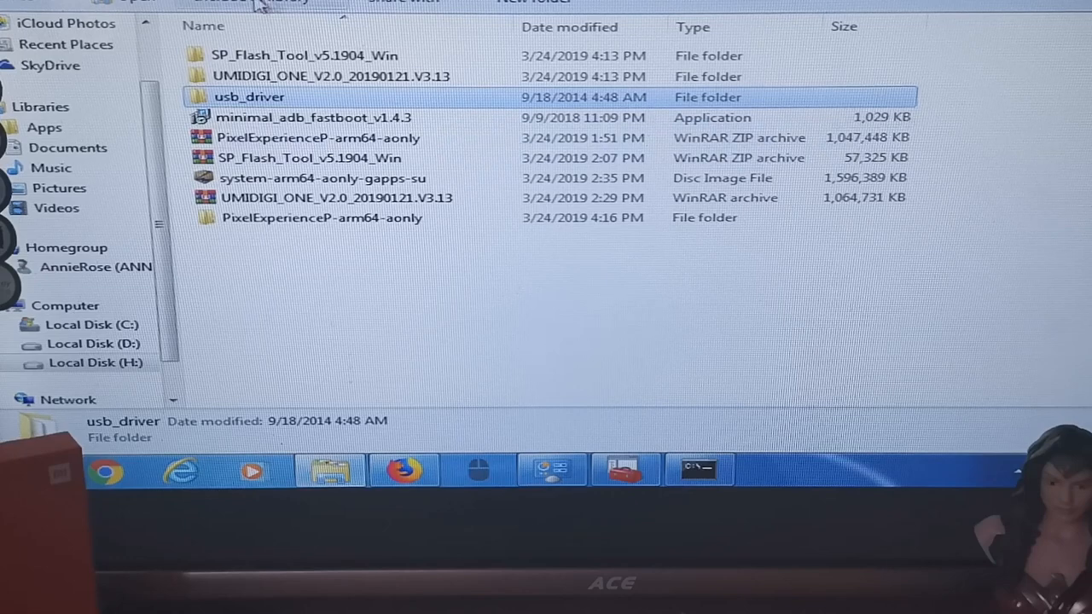
pyautogui.click(334, 58)
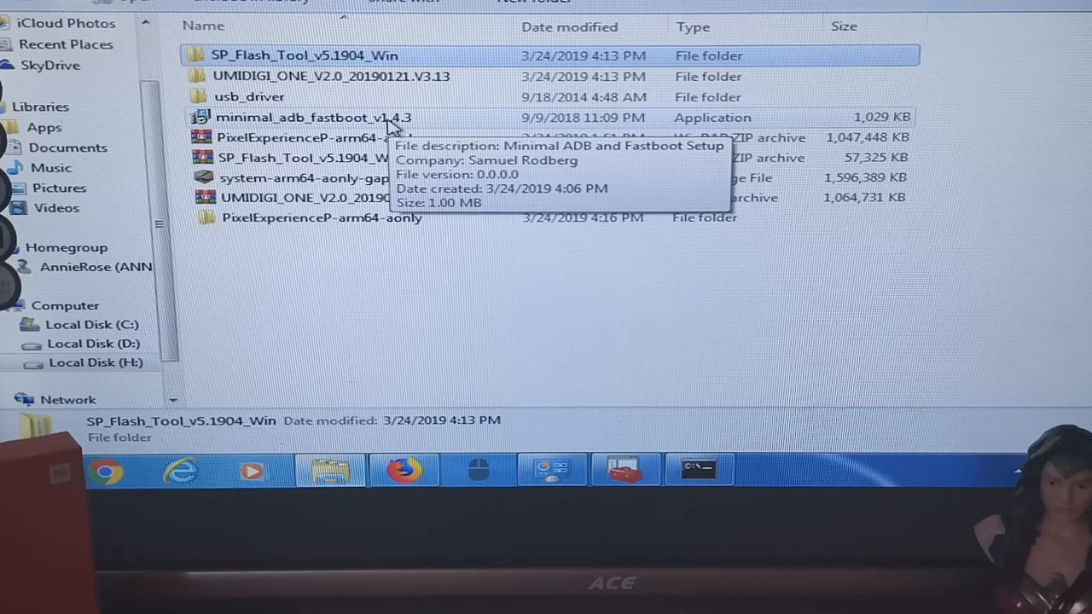
pyautogui.click(367, 316)
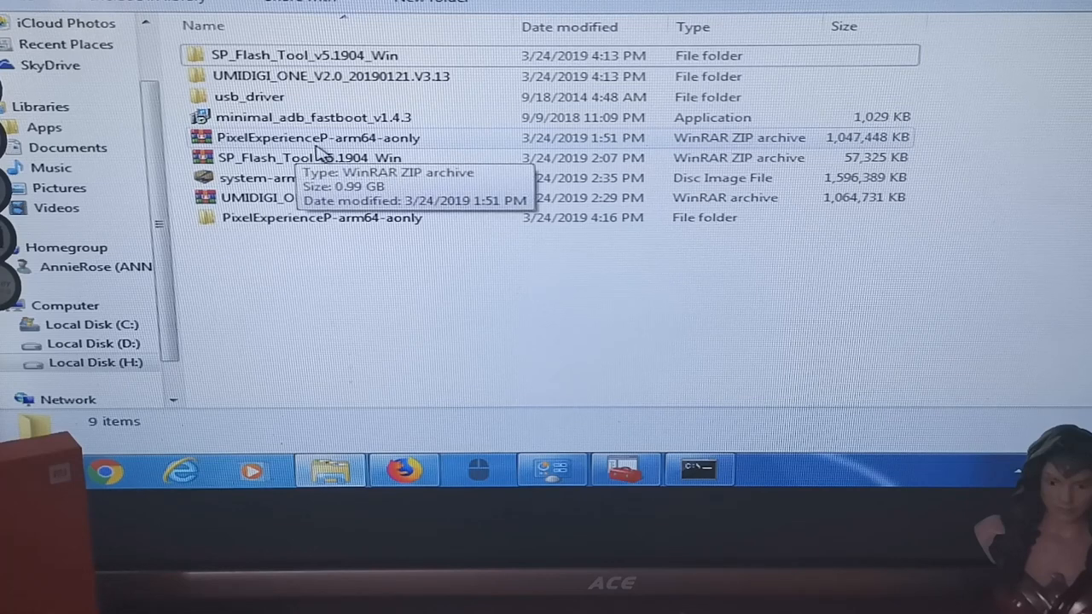
pyautogui.click(322, 140)
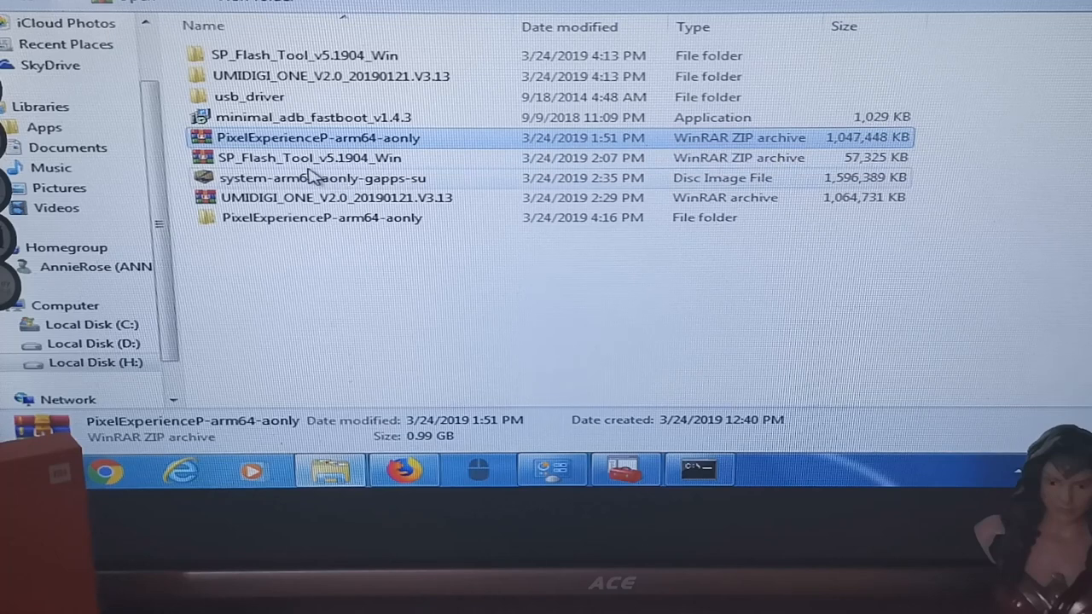
pyautogui.click(328, 181)
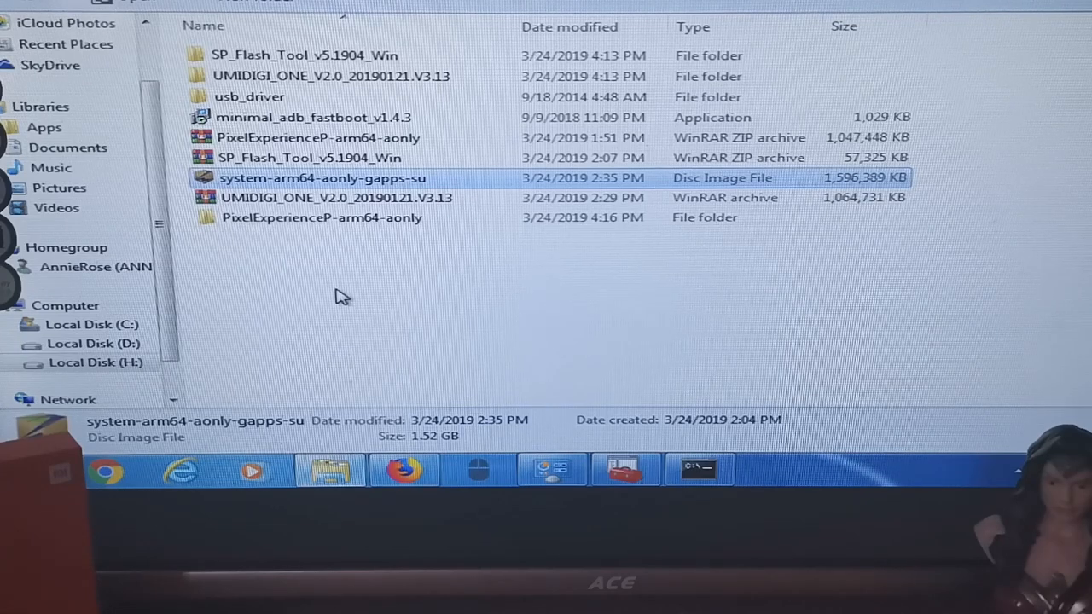
# Step: Clear the file selection in the Explorer window before entering the flash tool folder
pyautogui.click(274, 318)
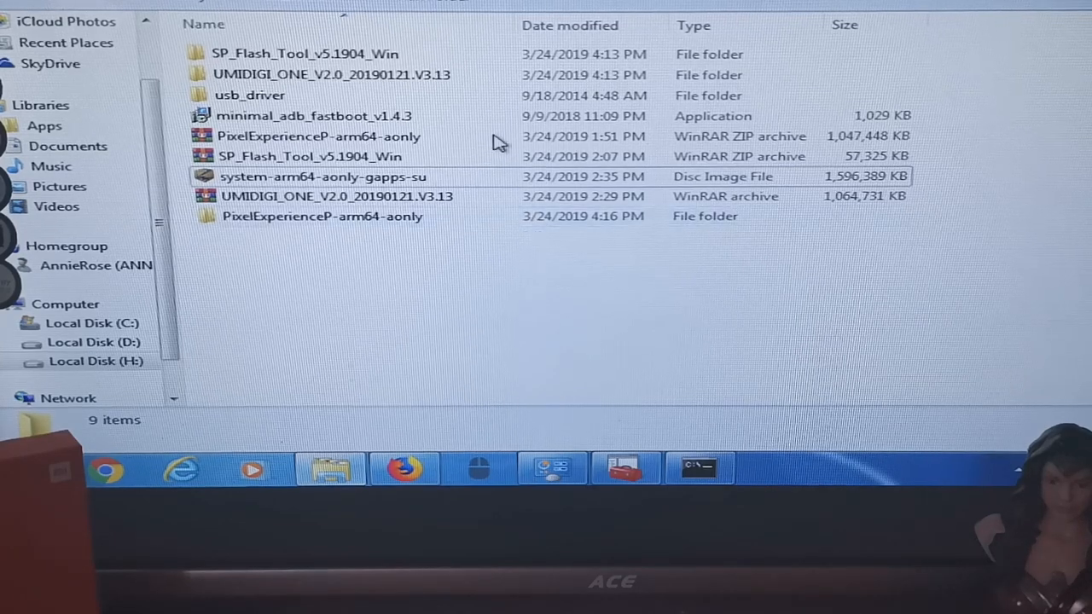
# Step: Enter the inner SP_Flash_Tool_v5.1904_Win folder and run flash_tool.exe as administrator
pyautogui.doubleClick(351, 54)
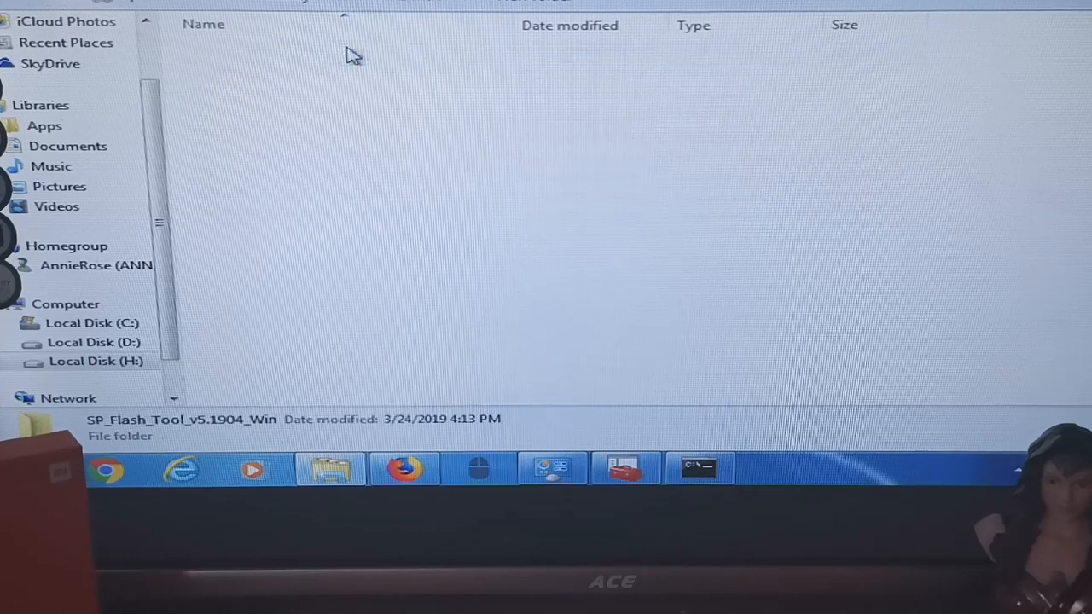
pyautogui.doubleClick(348, 56)
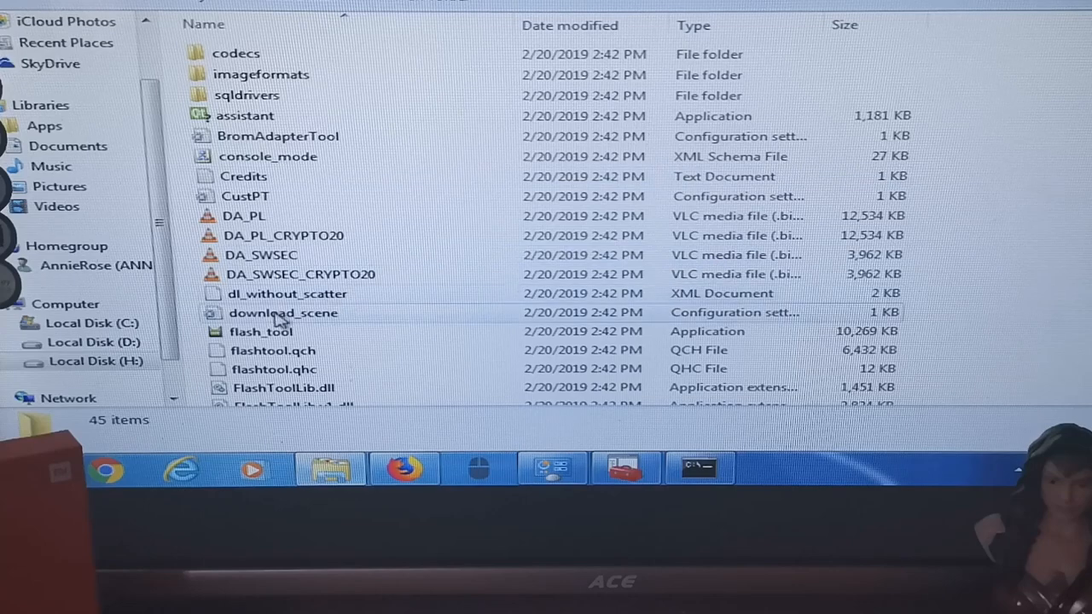
pyautogui.click(273, 350)
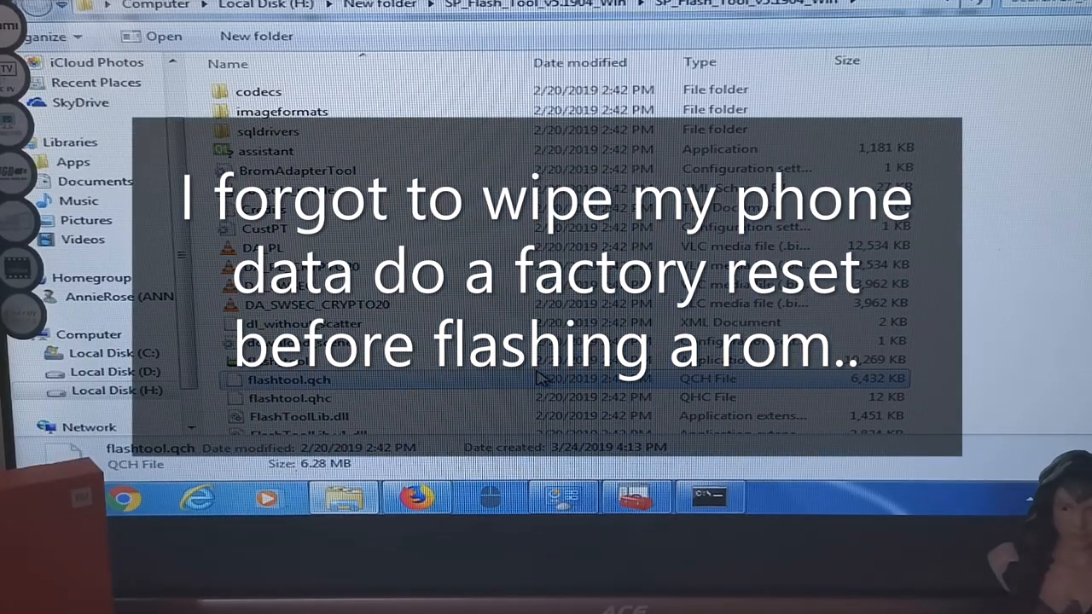
pyautogui.click(465, 360)
pyautogui.rightClick(465, 360)
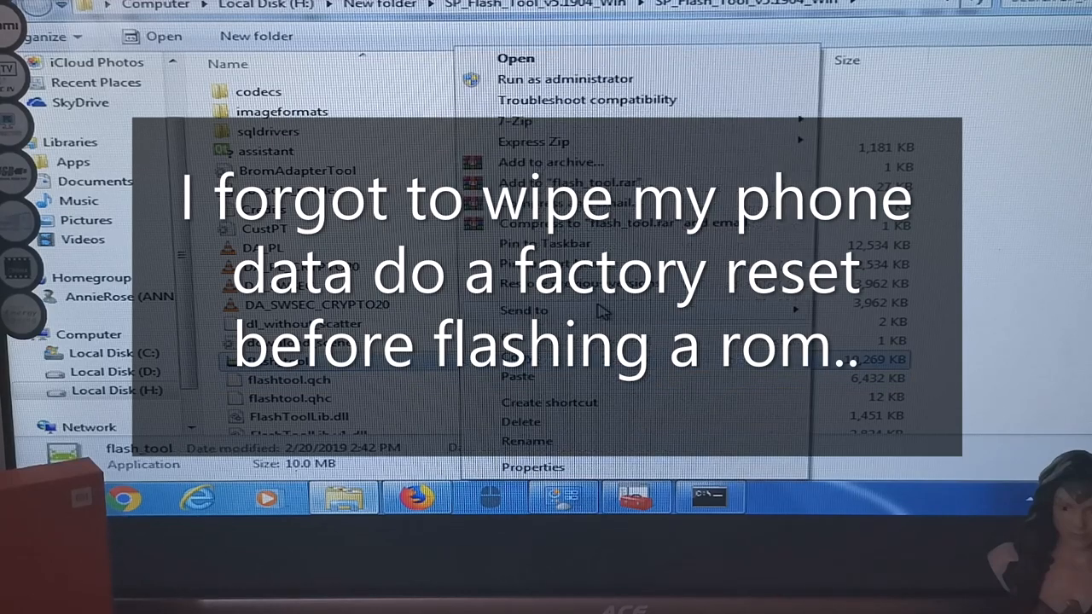
pyautogui.click(630, 81)
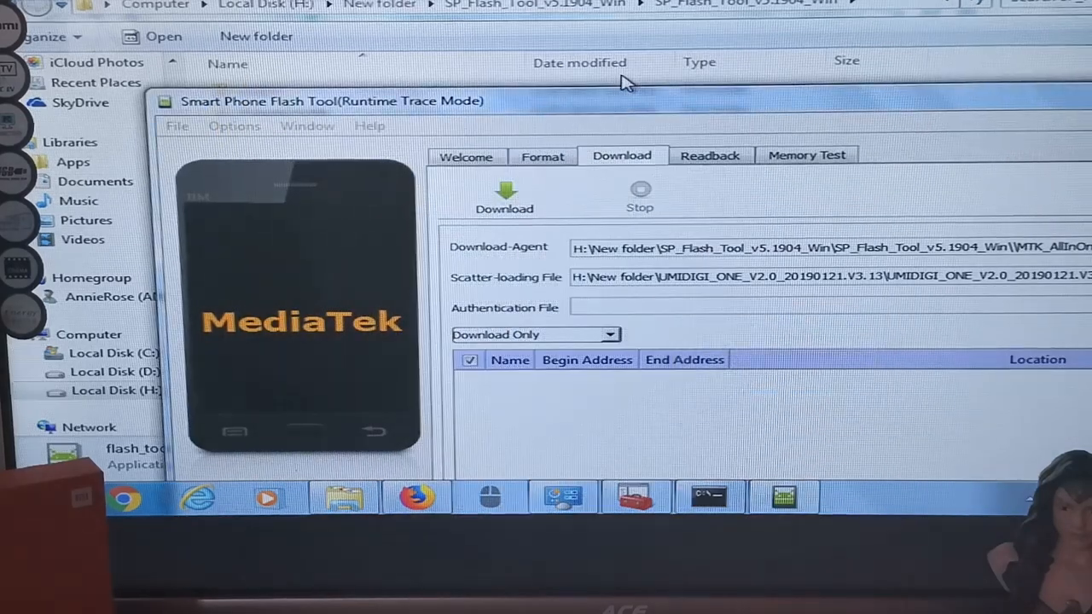
# Step: Maximize SP Flash Tool and load MT6763_Android_scatter as the scatter-loading file
pyautogui.doubleClick(845, 113)
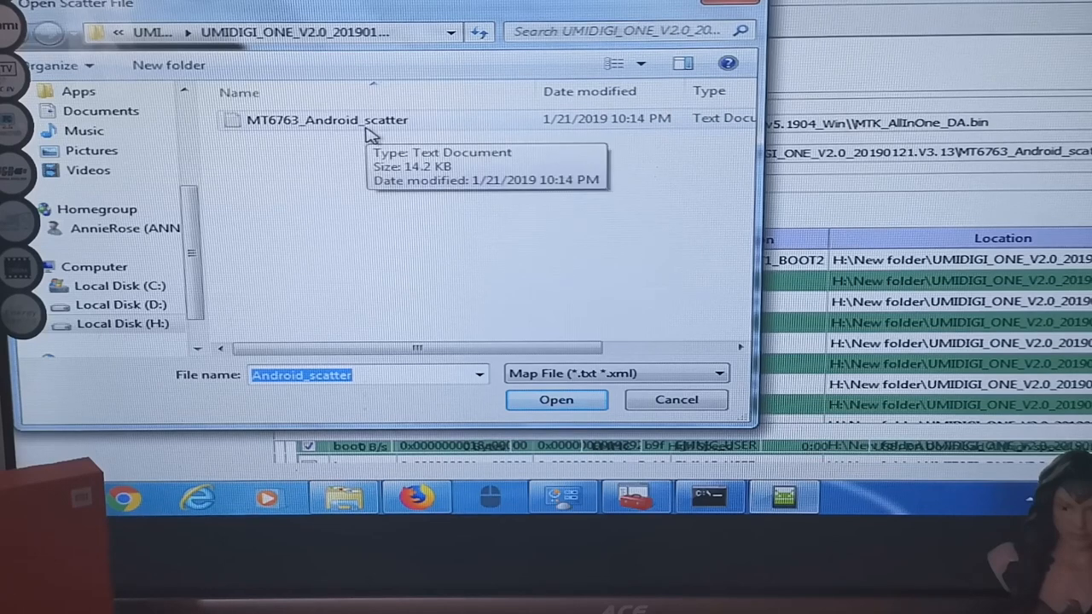
pyautogui.click(370, 124)
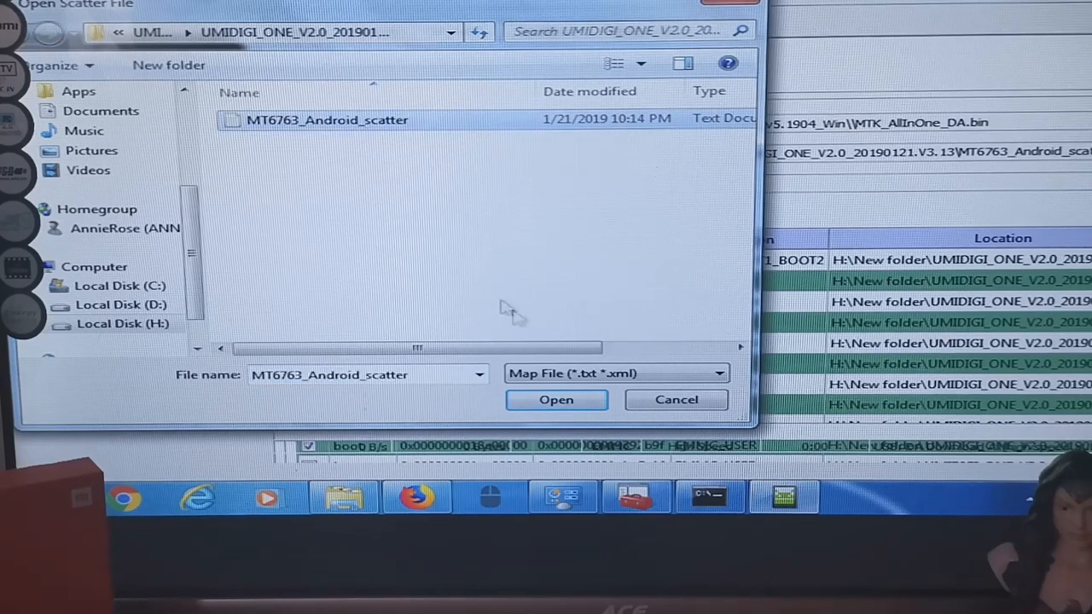
pyautogui.click(556, 401)
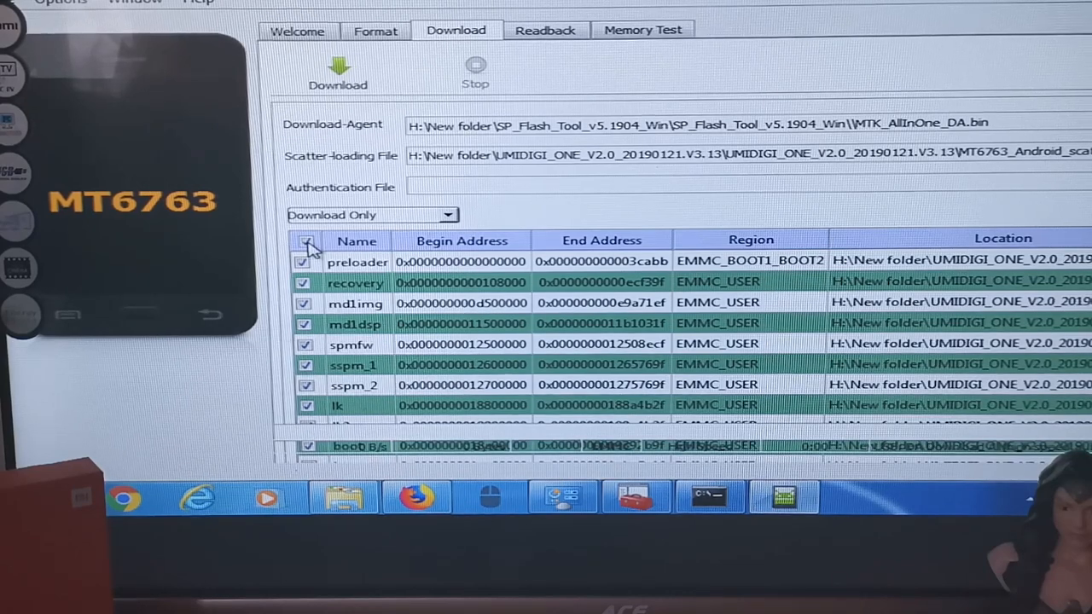
# Step: Untick all partitions at once via the header checkbox on the Download tab
pyautogui.click(306, 242)
pyautogui.scroll(-7, 812, 341)
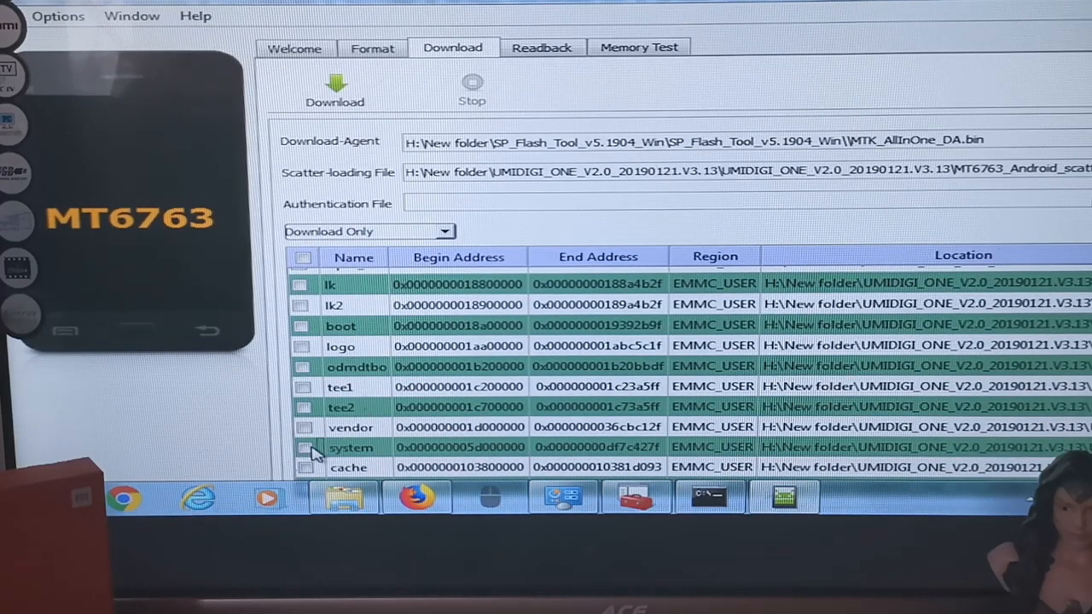
# Step: Browse from the system row's Location to H:\New folder for a replacement image
pyautogui.doubleClick(856, 452)
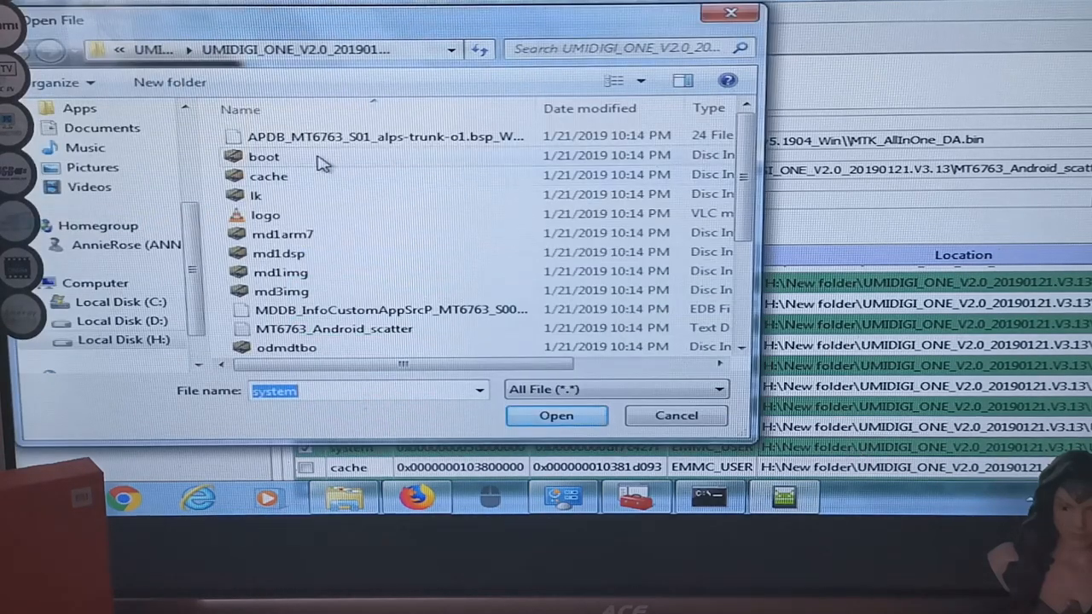
pyautogui.click(124, 341)
pyautogui.scroll(-5, 264, 333)
pyautogui.click(332, 346)
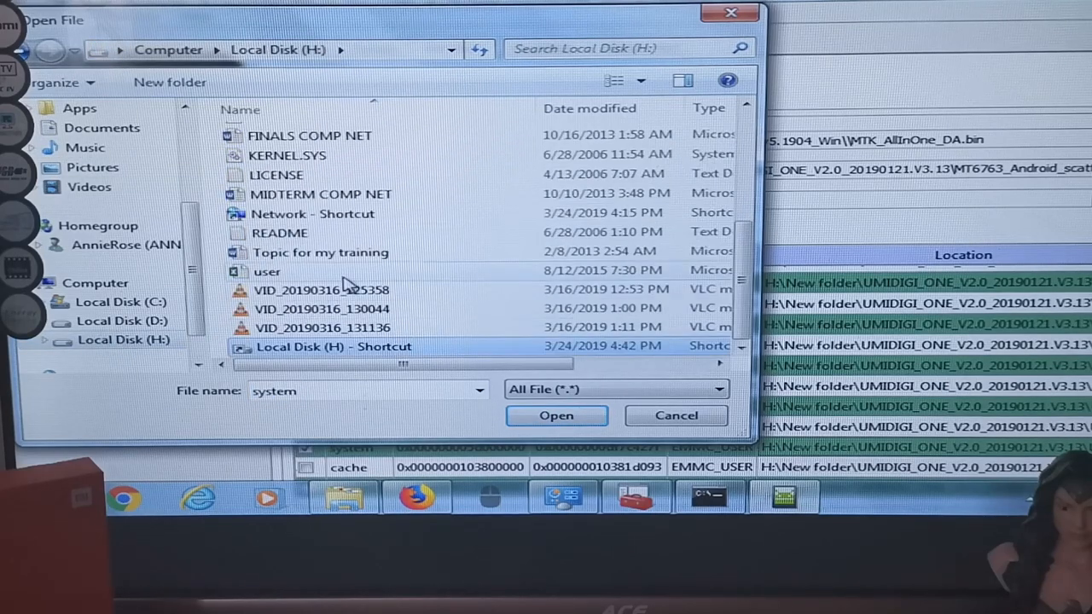
pyautogui.click(124, 340)
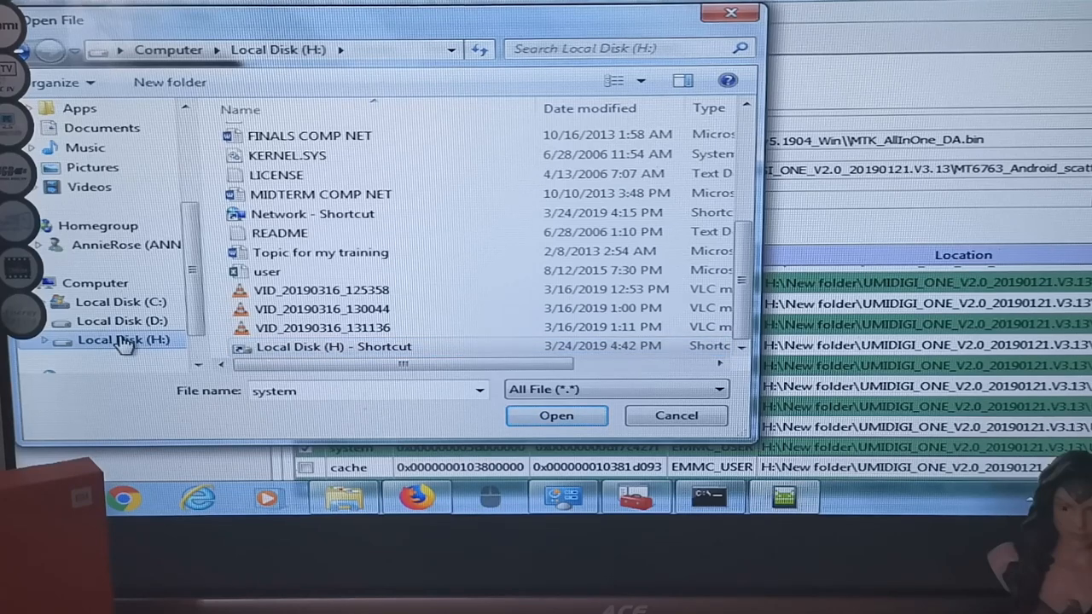
pyautogui.doubleClick(759, 141)
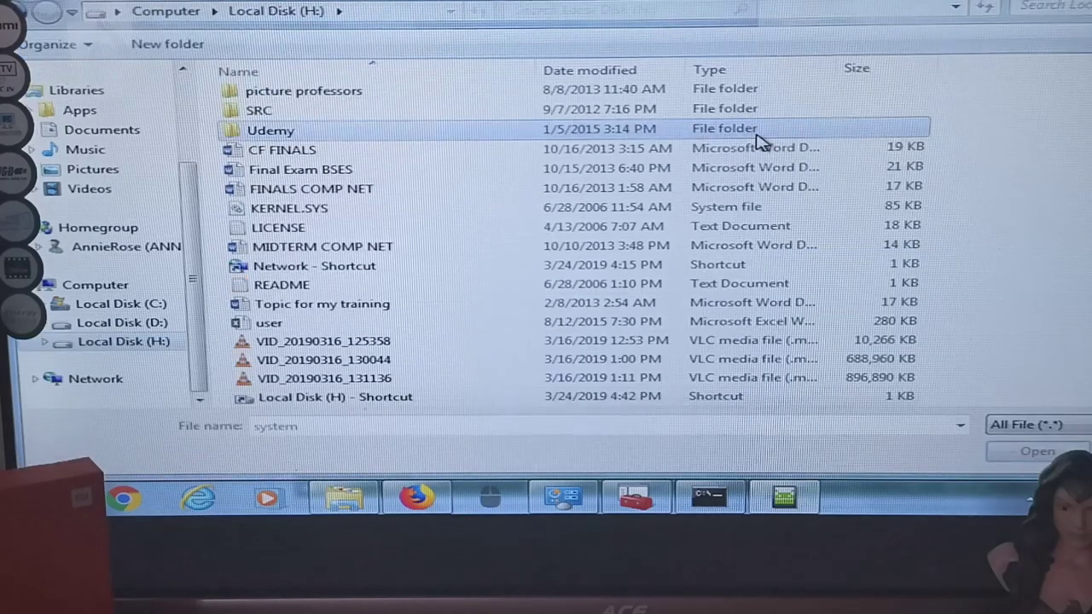
pyautogui.click(350, 188)
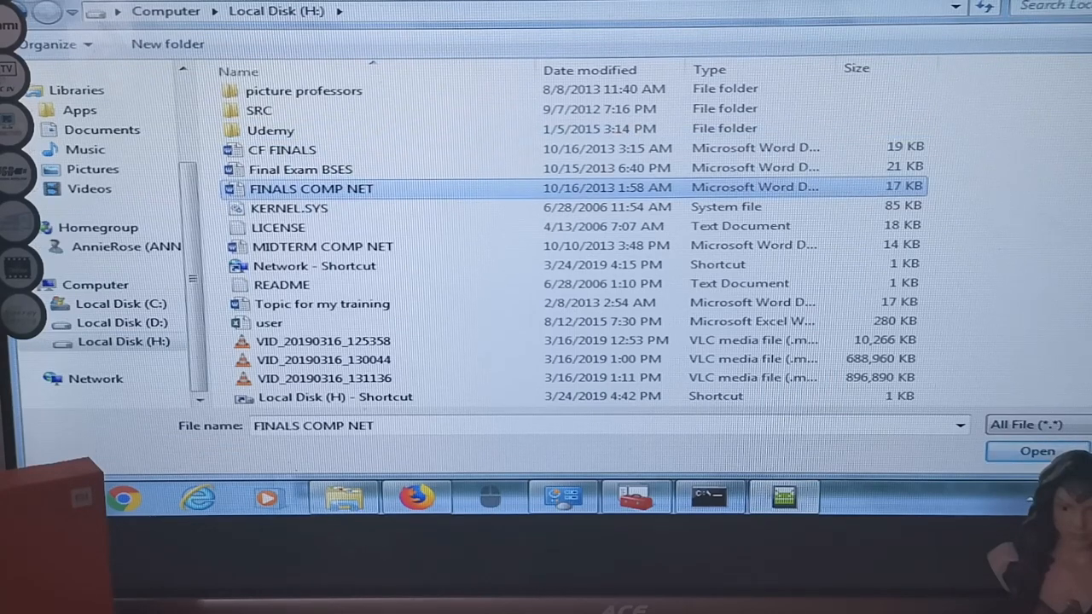
pyautogui.scroll(2, 512, 256)
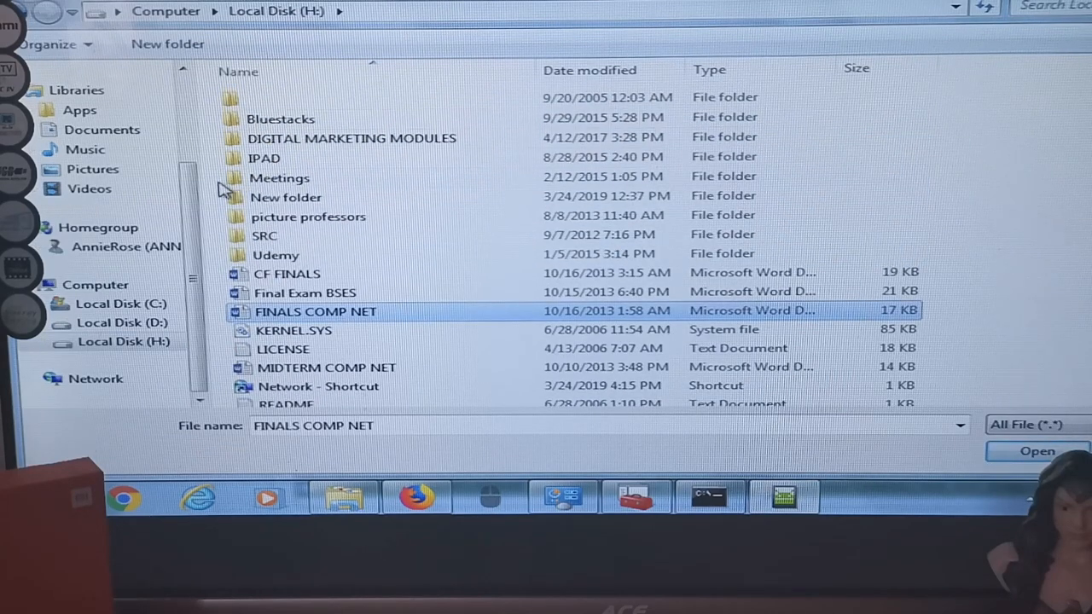
pyautogui.click(282, 197)
pyautogui.doubleClick(282, 197)
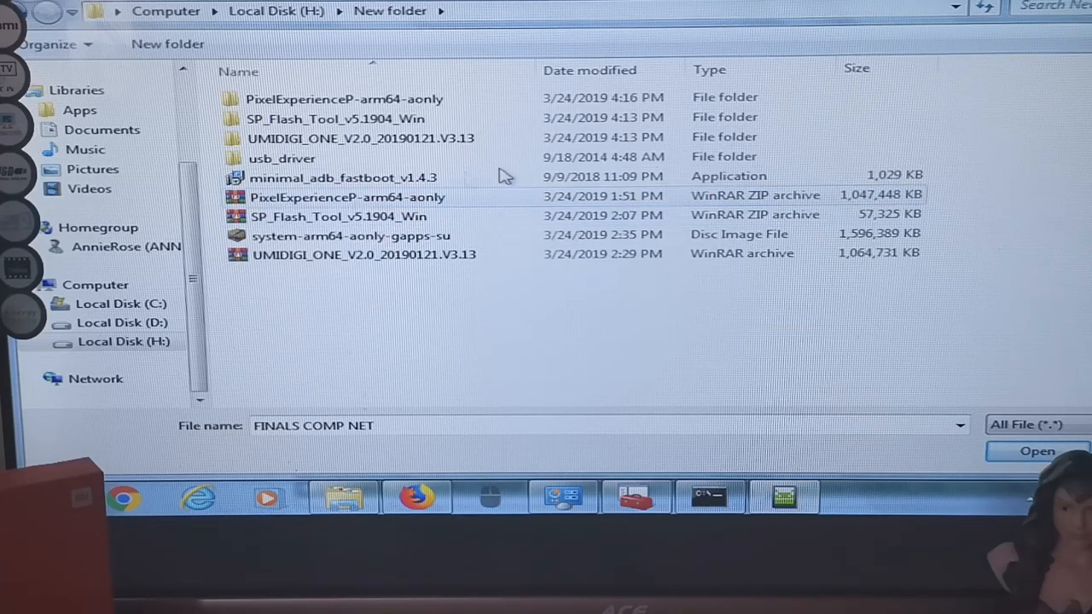
# Step: Select the PixelExperienceP-arm64-aonly disc image as the system partition file
pyautogui.doubleClick(401, 101)
pyautogui.click(405, 101)
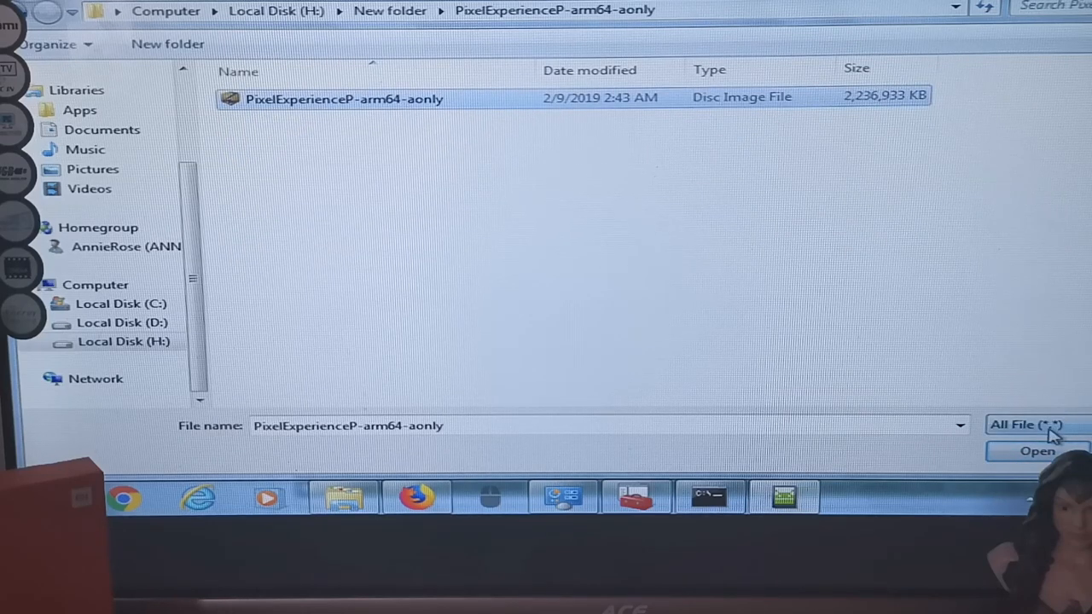
pyautogui.click(1035, 452)
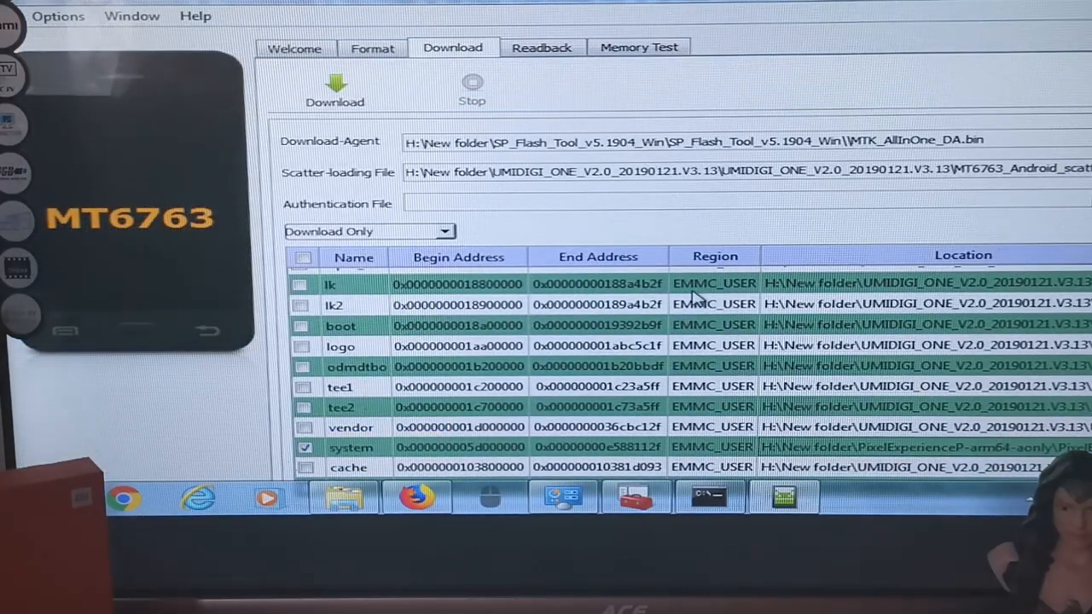
# Step: Start the Download so the checked system partition flashes to the connected phone
pyautogui.click(337, 89)
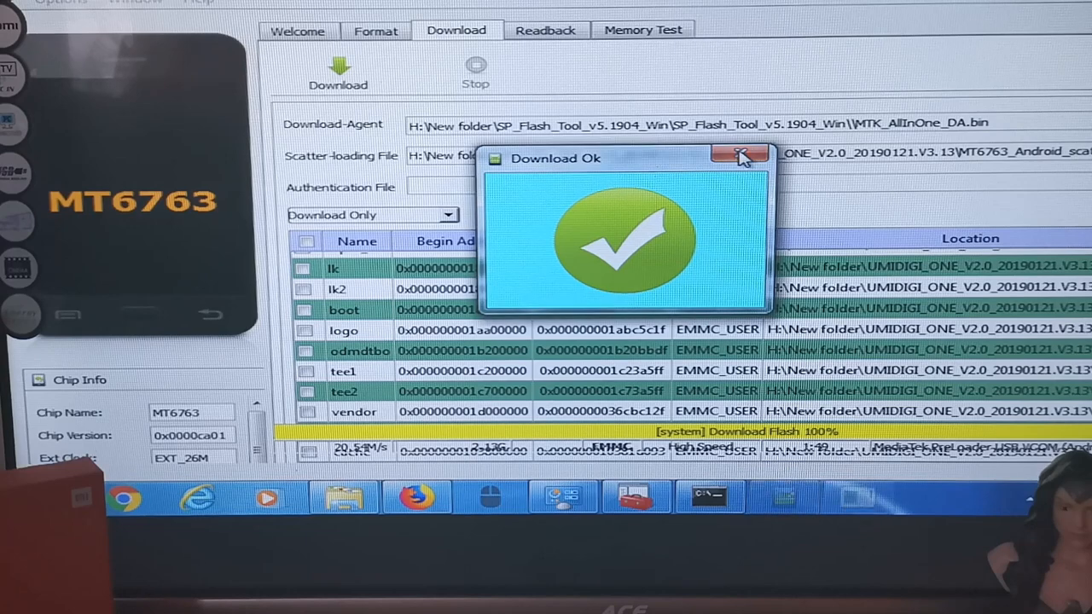
# Step: Dismiss the Download Ok confirmation after the system flash reaches 100%
pyautogui.click(744, 158)
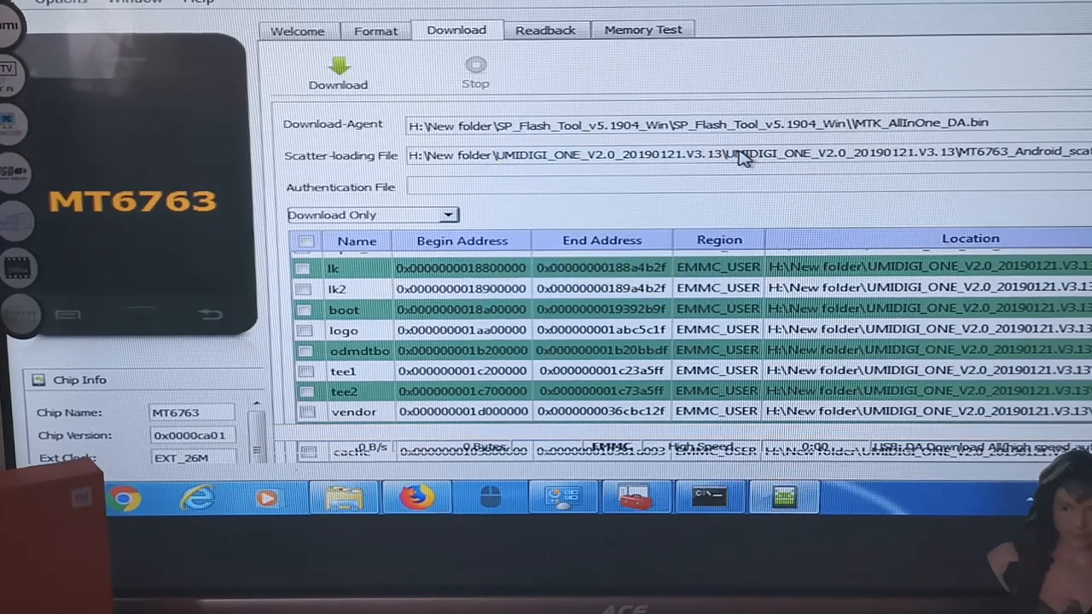